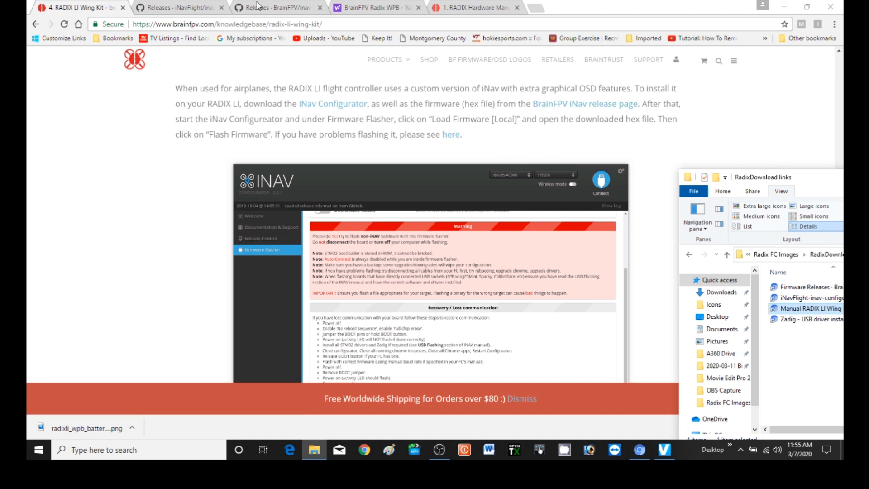
Open the Firmware Releases - BrainFPV-inav - GitHub shortcut from the RadixDownload links folder
left_click_drag(810, 183, 217, 64)
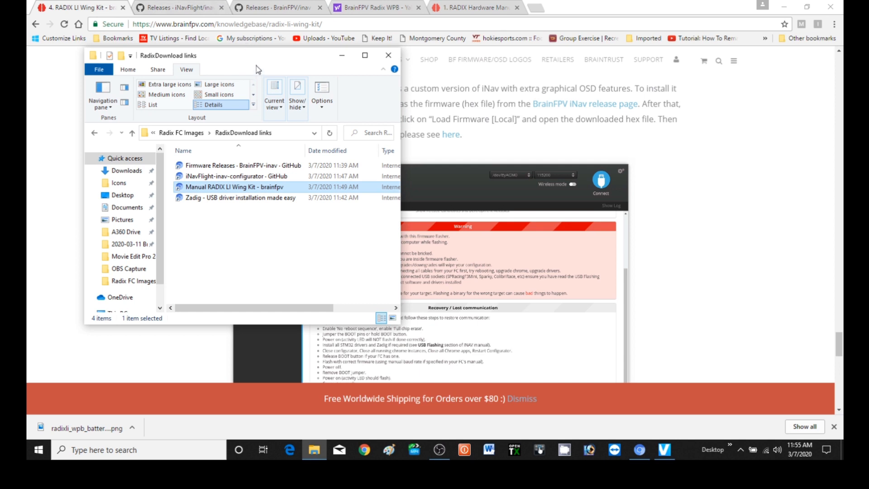
left_click_drag(250, 54, 205, 18)
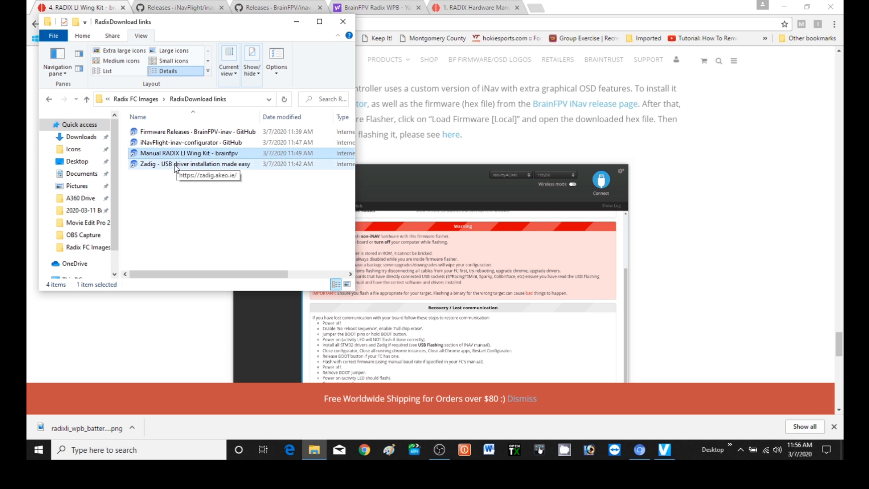
double_click(194, 134)
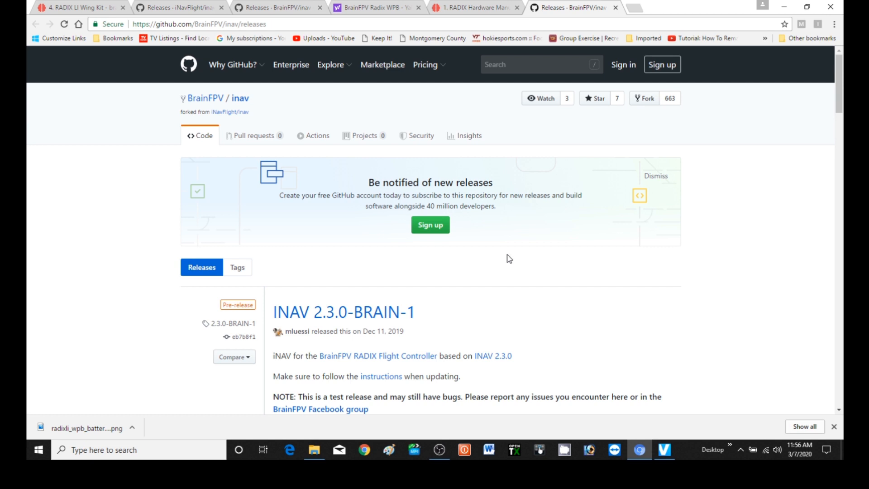
Download the firmware file inav_2.2.1-BRAIN-2_RADIX.hex from the INAV 2.2.1-BRAIN-2 release assets
scroll(509, 257, "down", 3)
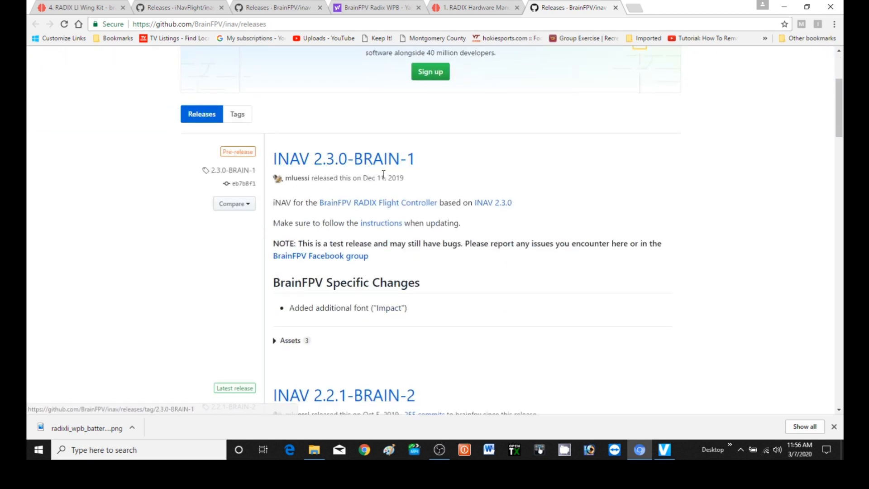
scroll(483, 277, "down", 4)
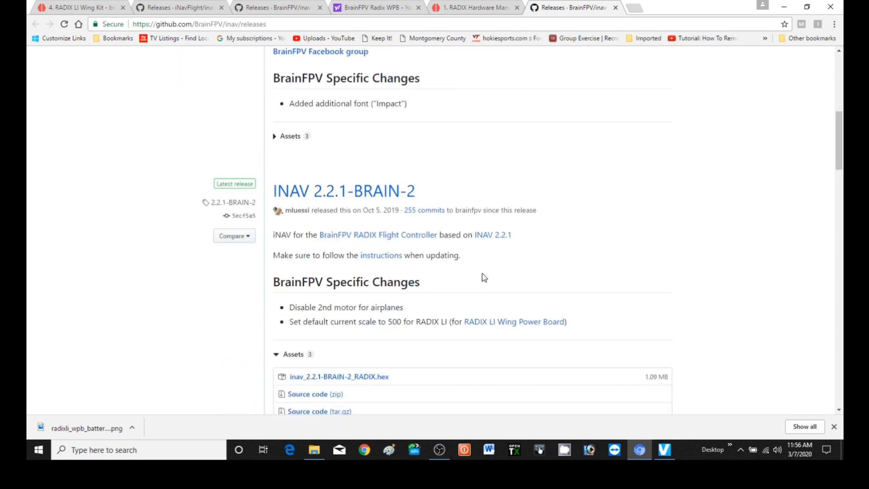
scroll(484, 277, "down", 1)
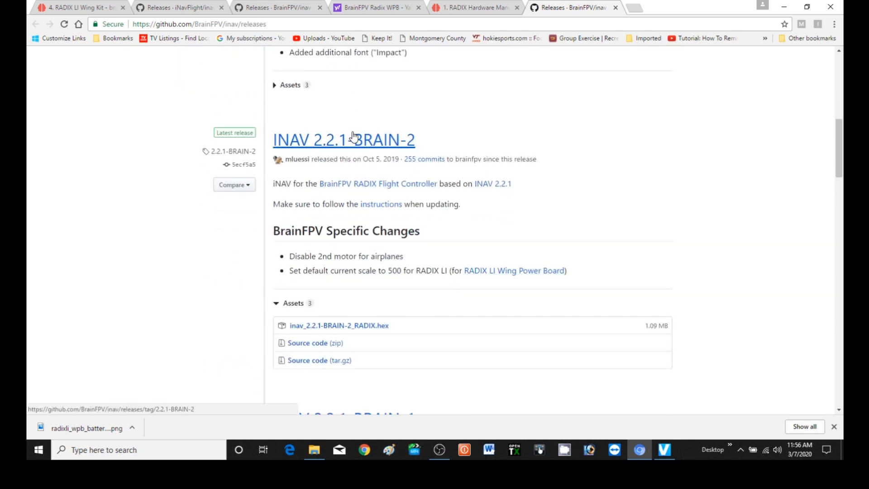
scroll(431, 320, "down", 3)
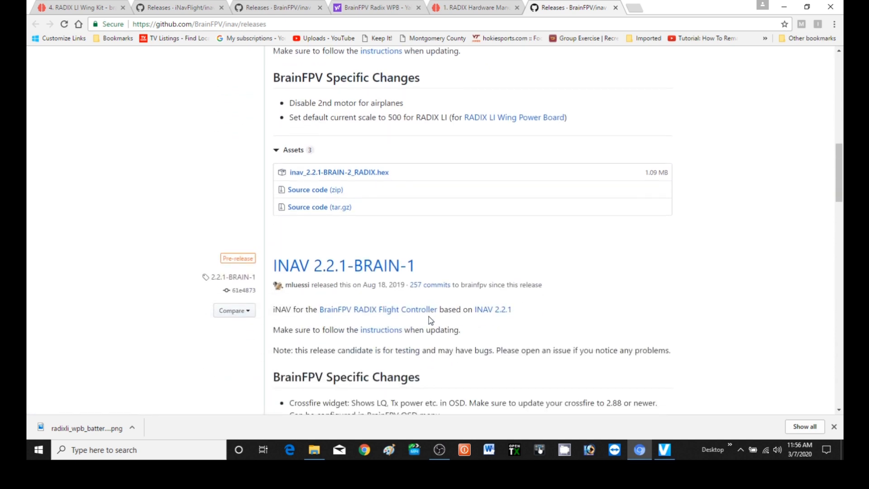
left_click(355, 178)
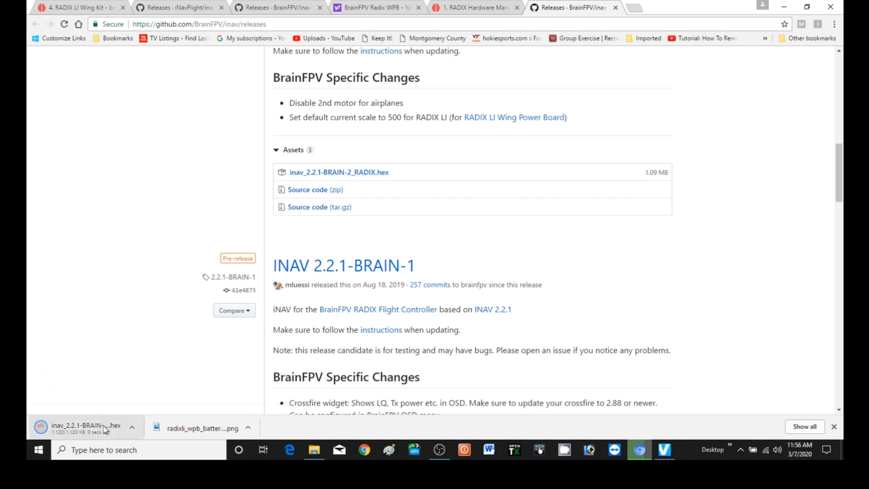
Open the iNavFlight-inav-configurator shortcut from the RadixDownload links folder and go to the INAV Configurator 2.2.1 release page
left_click(313, 451)
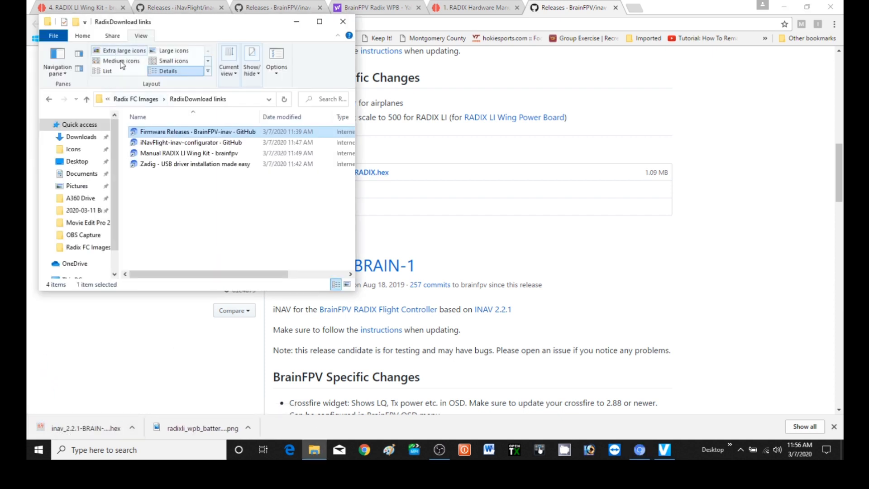
double_click(189, 143)
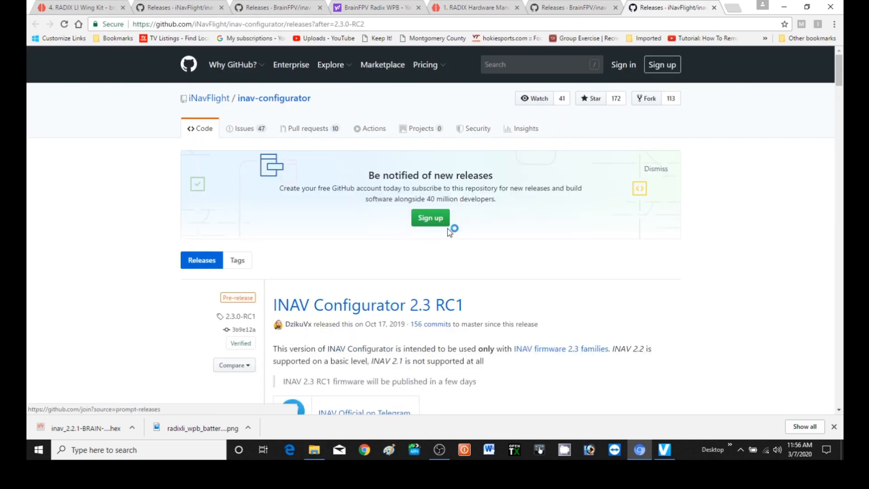
scroll(448, 226, "down", 4)
scroll(462, 196, "down", 10)
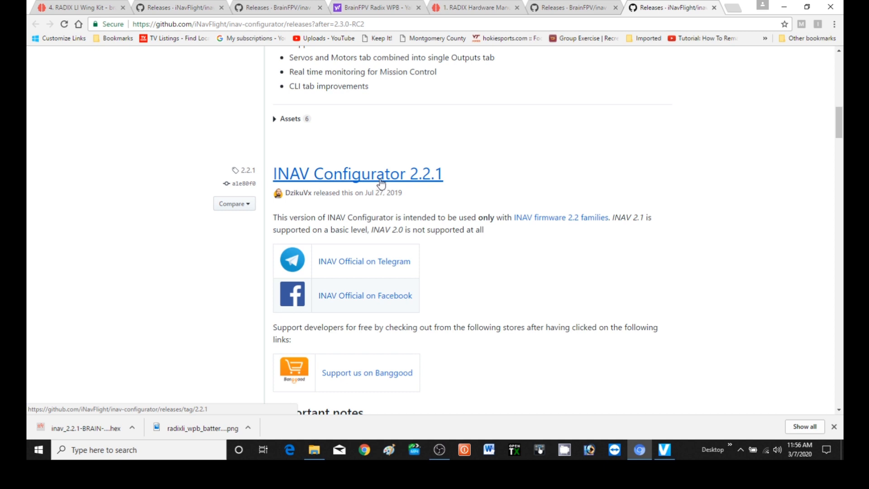
left_click(382, 183)
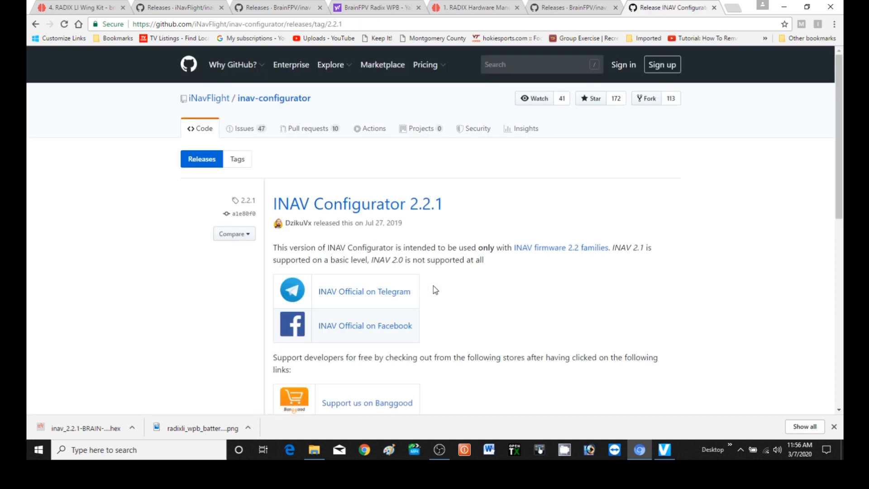
Download the 64-bit Windows package INAV-Configurator_win64_2.2.1.zip from the release assets
scroll(474, 296, "down", 5)
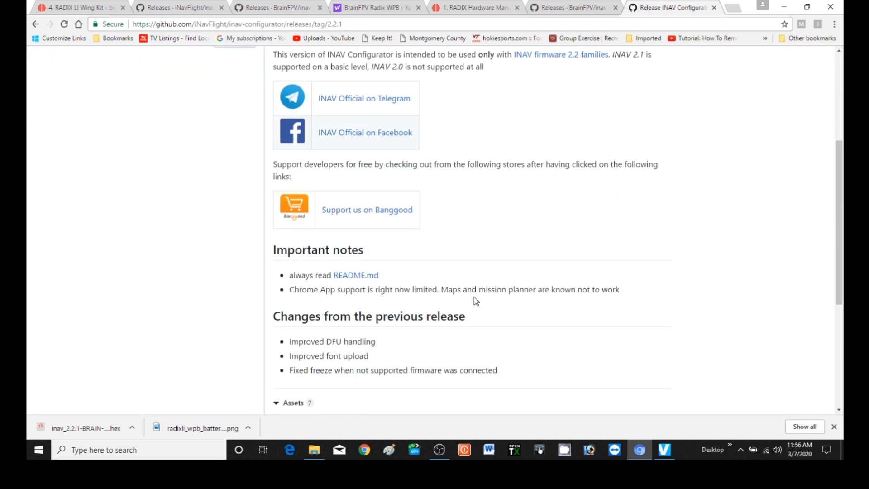
scroll(473, 301, "down", 5)
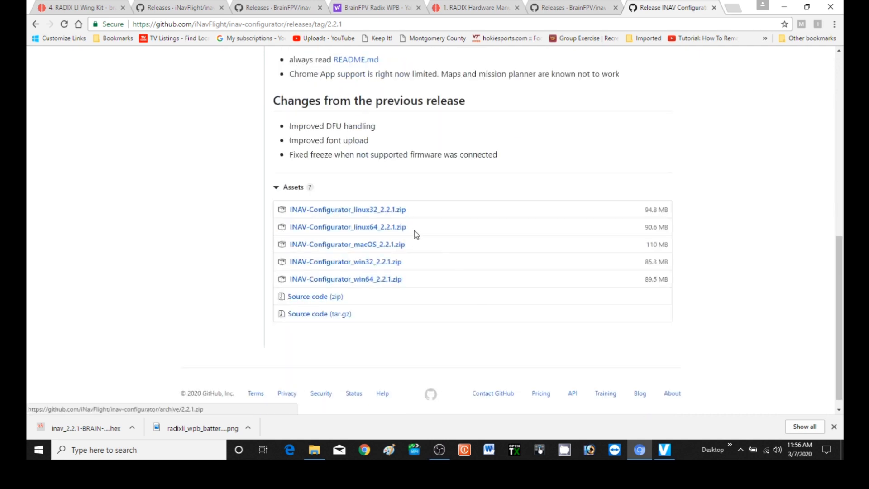
left_click(360, 280)
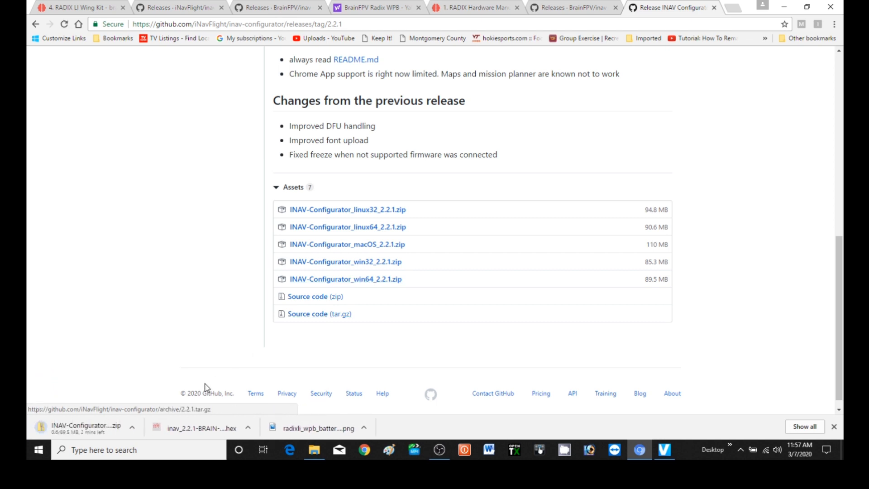
Follow the Zadig link in the Windows section of the iNav USB Flashing document and download Zadig
left_click(314, 450)
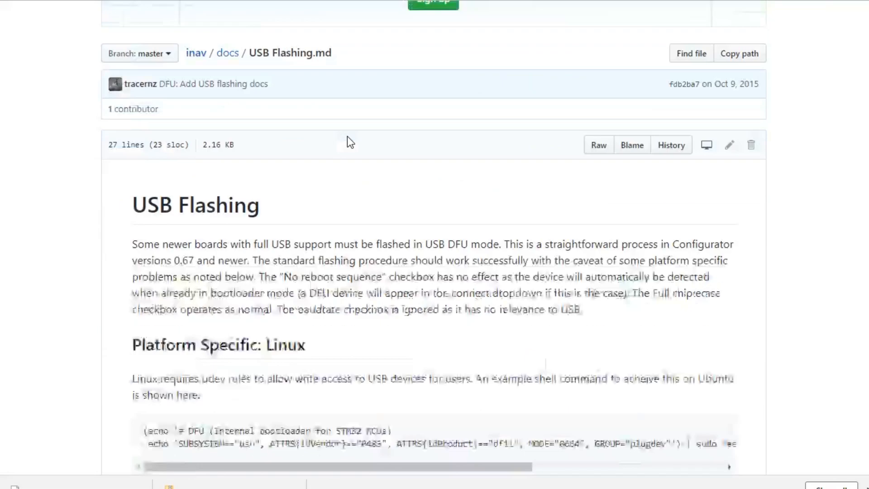
scroll(347, 136, "down", 15)
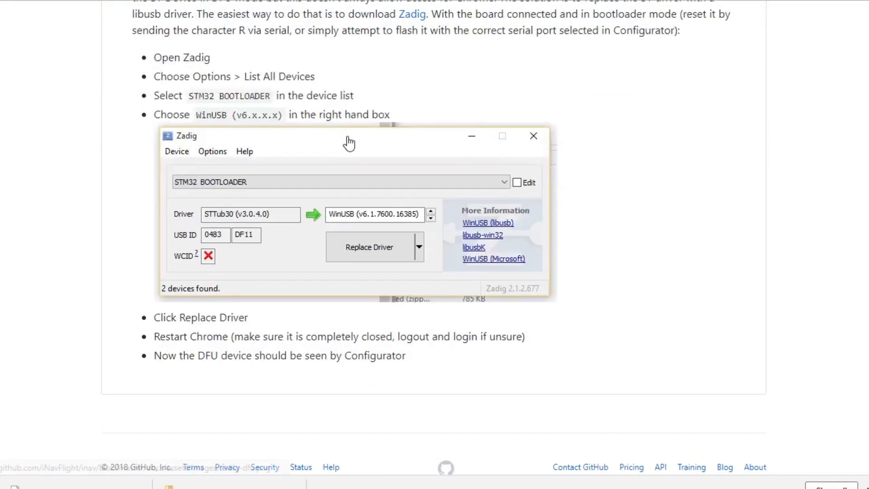
scroll(347, 136, "up", 3)
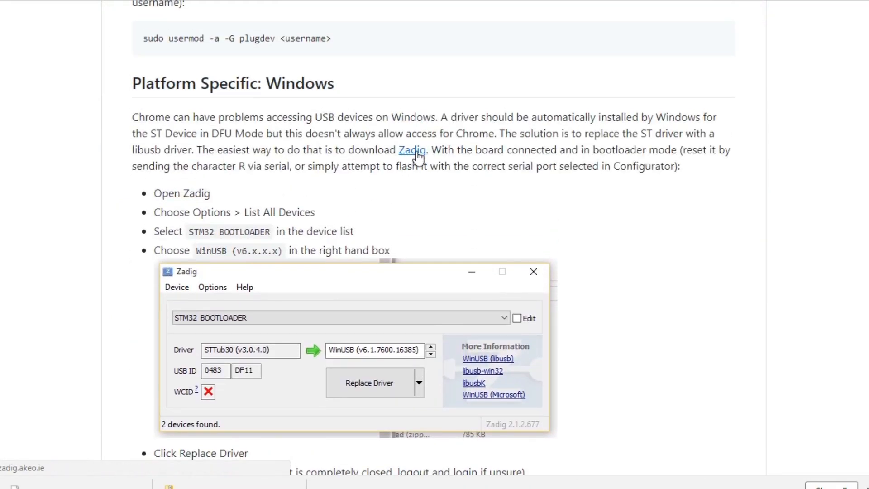
scroll(428, 188, "down", 3)
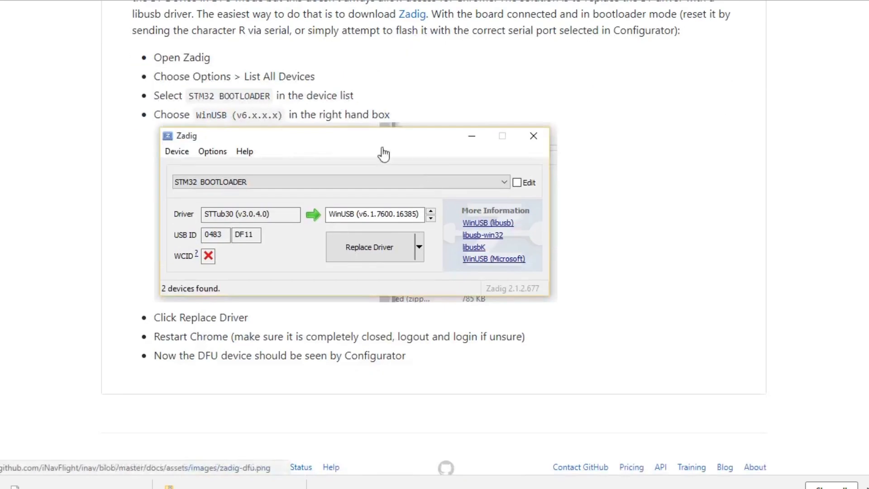
scroll(382, 109, "up", 3)
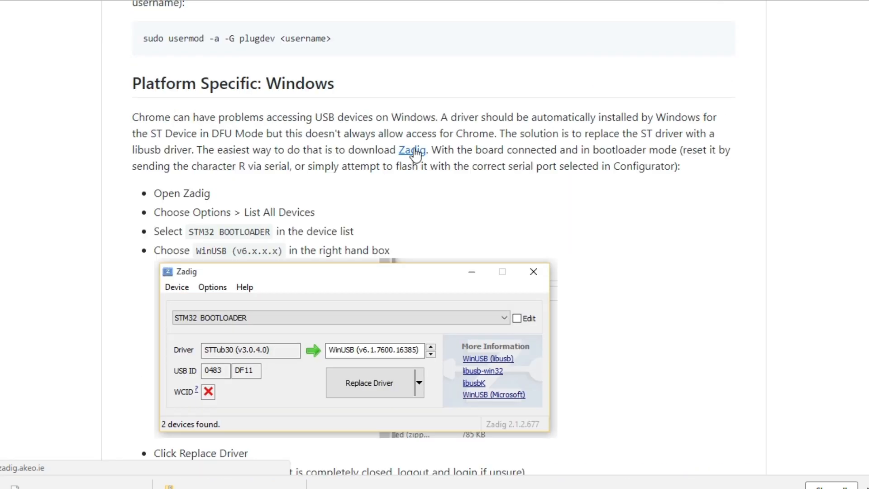
left_click(414, 152)
scroll(477, 211, "down", 6)
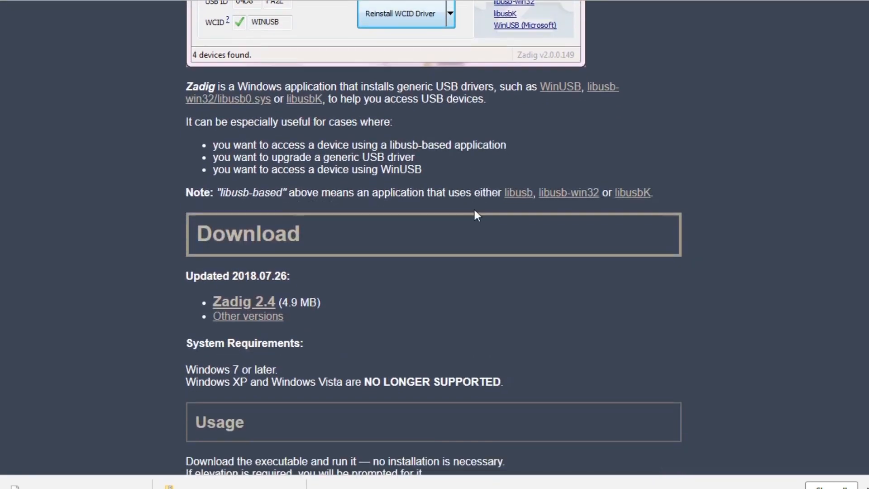
left_click(249, 301)
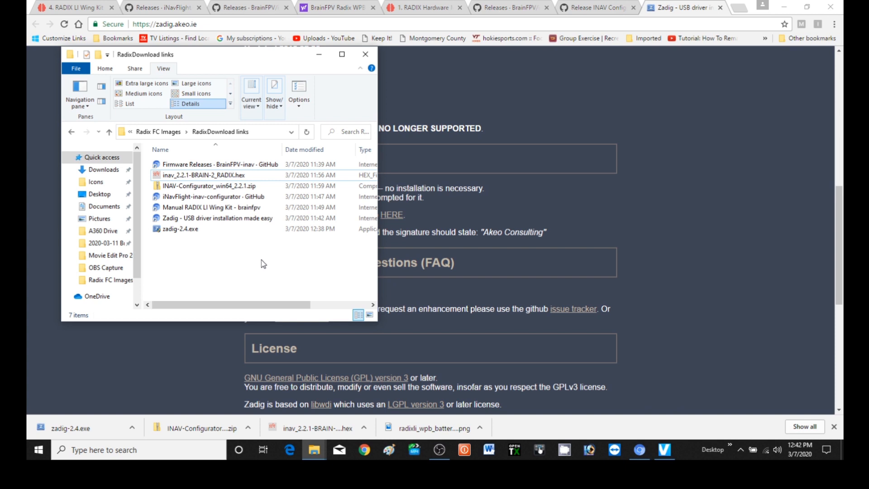
Extract the INAV Configurator folder from INAV-Configurator_win64_2.2.1.zip into the RadixDownload links folder and close the archive window
right_click(190, 186)
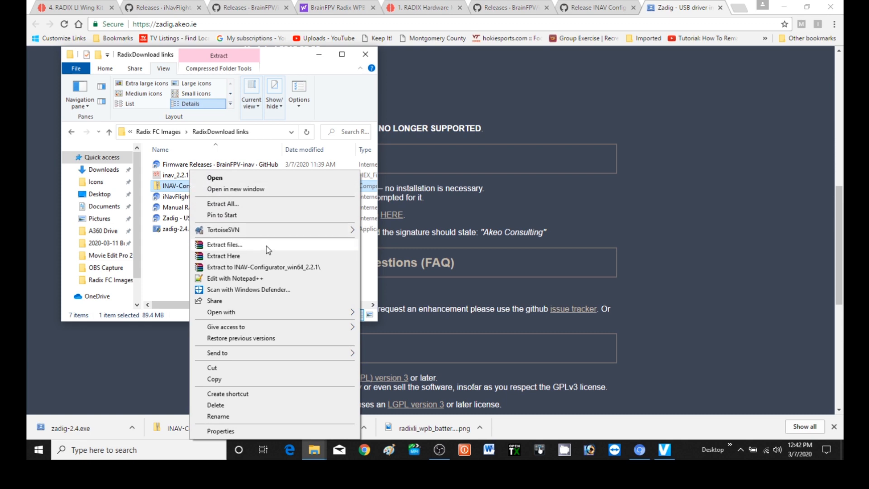
left_click(252, 193)
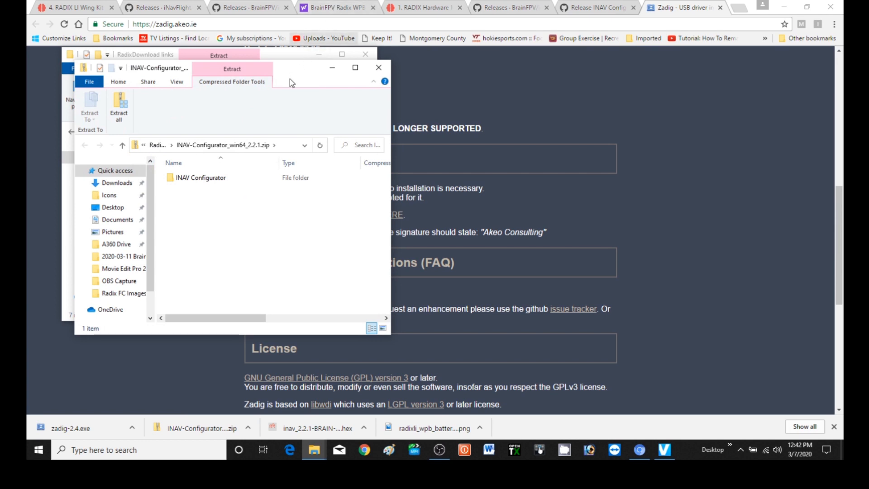
left_click_drag(297, 78, 636, 73)
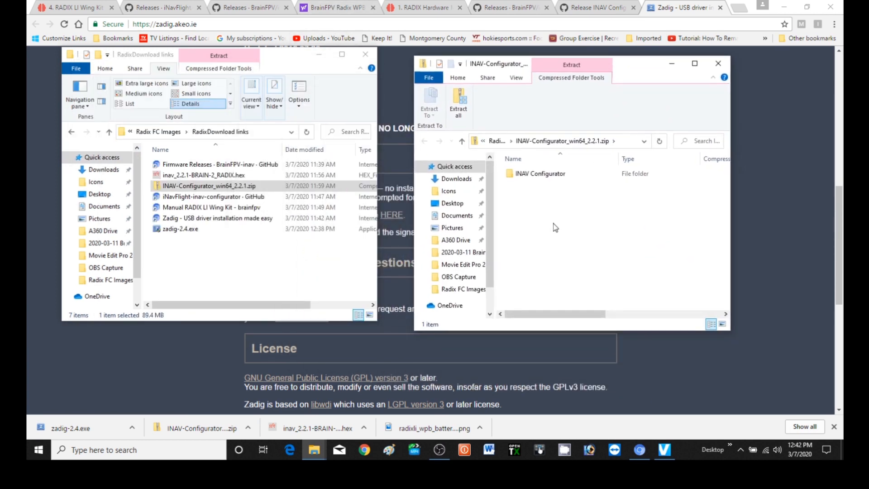
left_click(512, 177)
left_click_drag(511, 177, 176, 279)
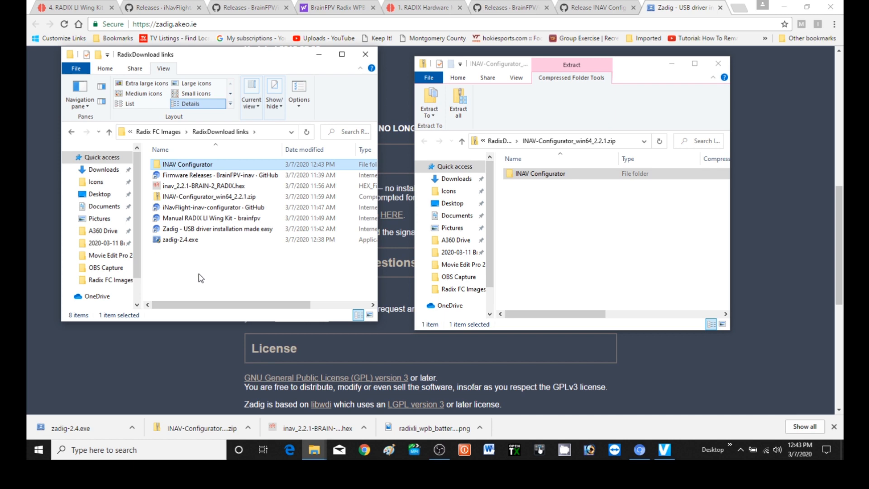
left_click(718, 67)
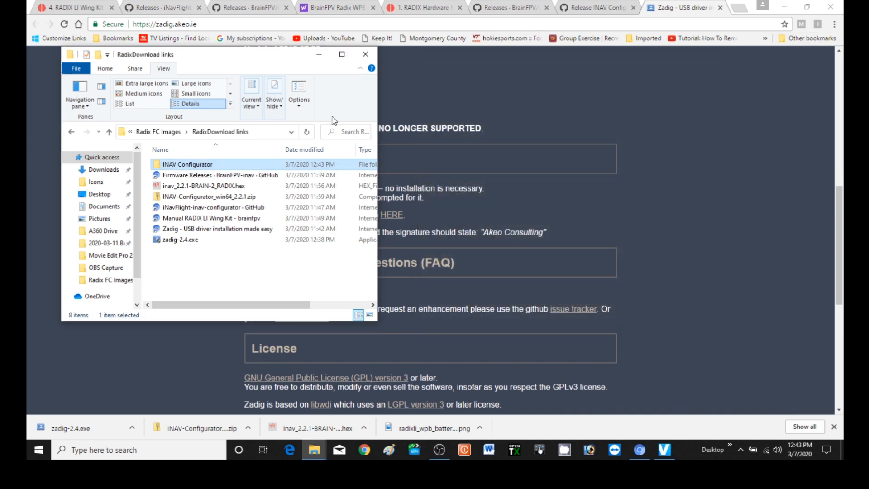
Run inav-configurator.exe from the INAV Configurator folder, allowing it past Windows SmartScreen, and dismiss the new-version notice
double_click(180, 168)
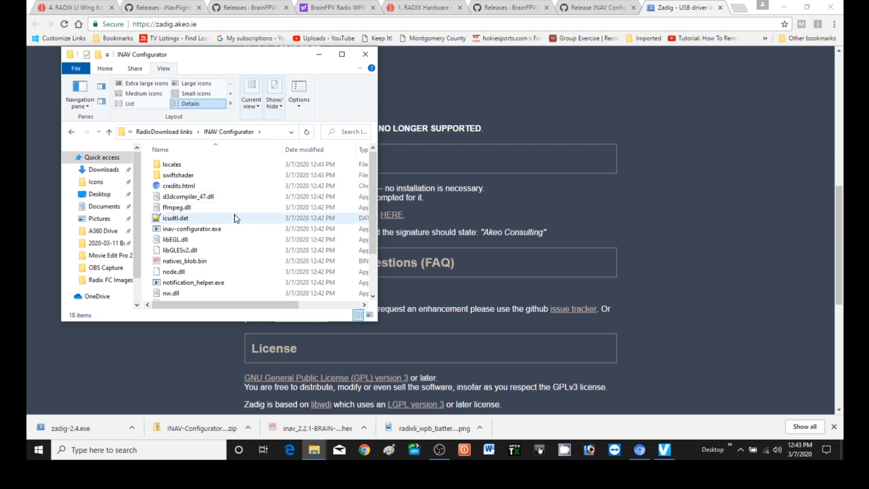
double_click(201, 230)
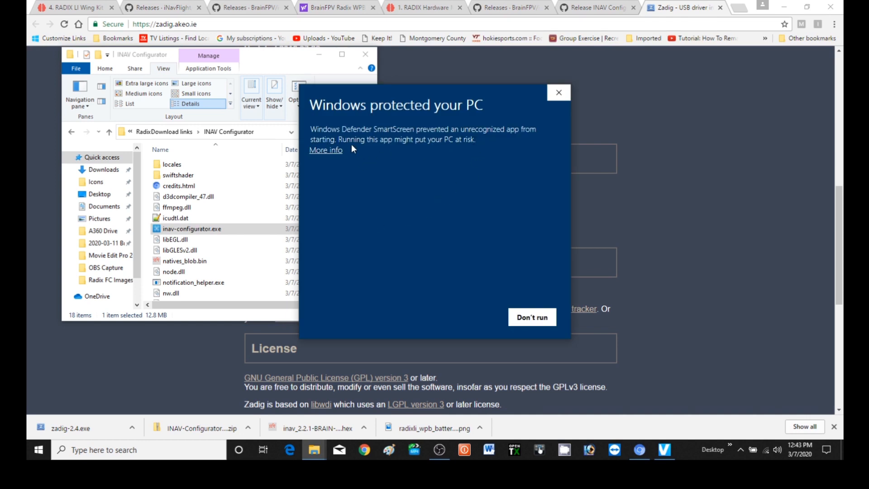
left_click(338, 151)
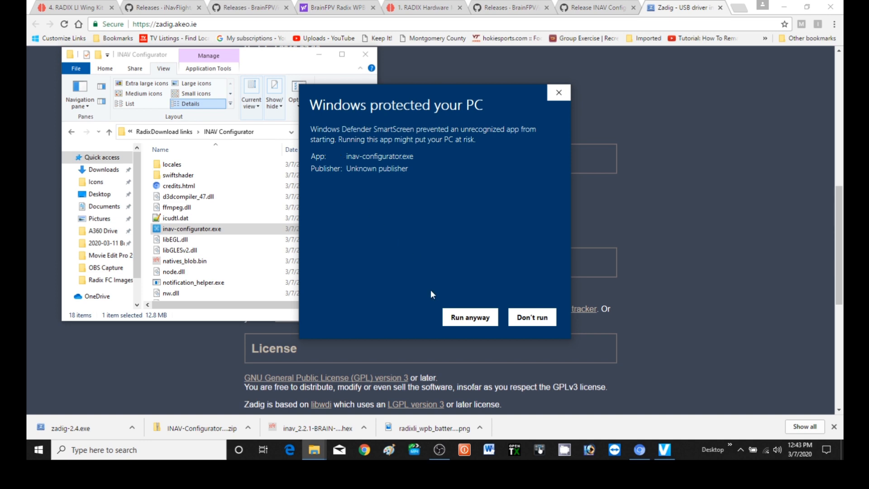
left_click(470, 319)
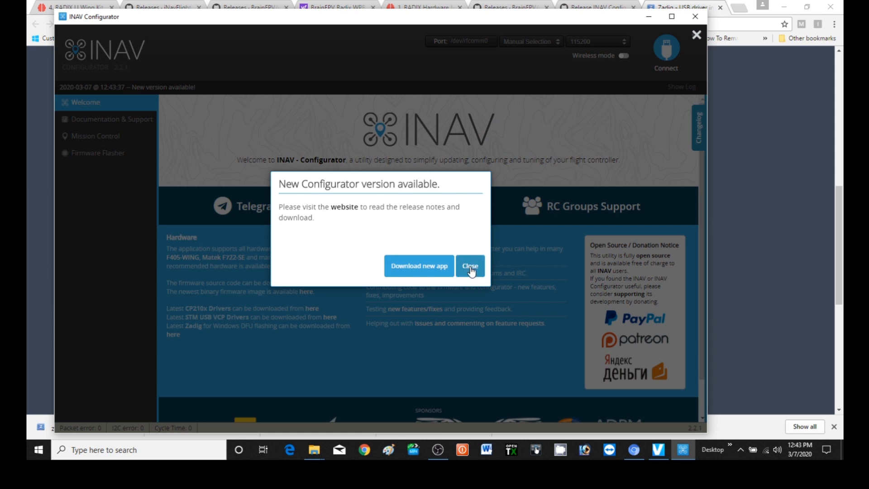
left_click(470, 267)
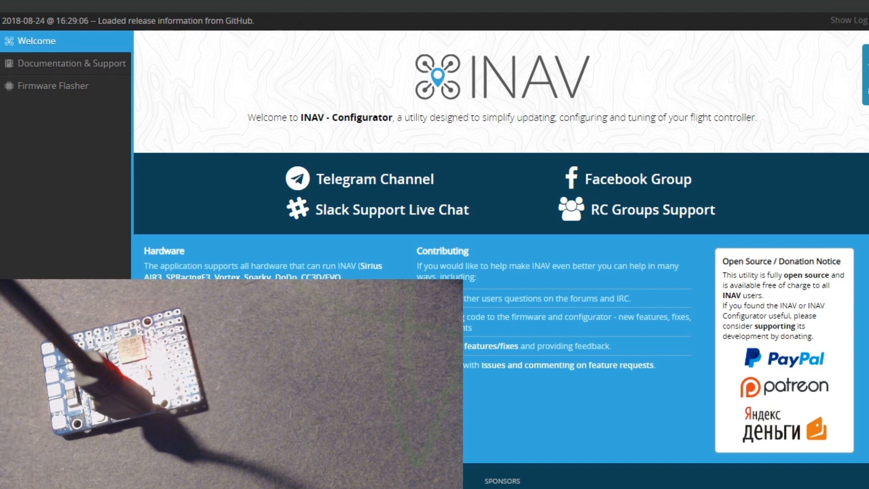
Switch to Zadig and set it to list all devices
key("alt+Tab")
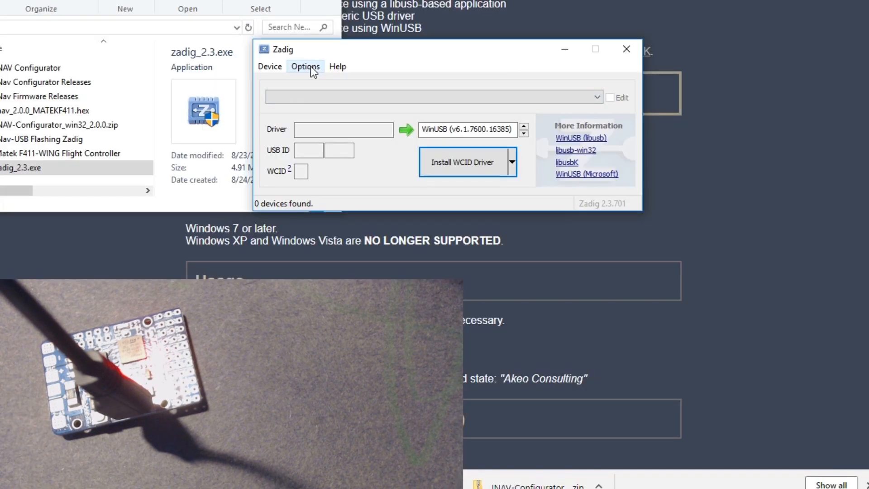
left_click(310, 66)
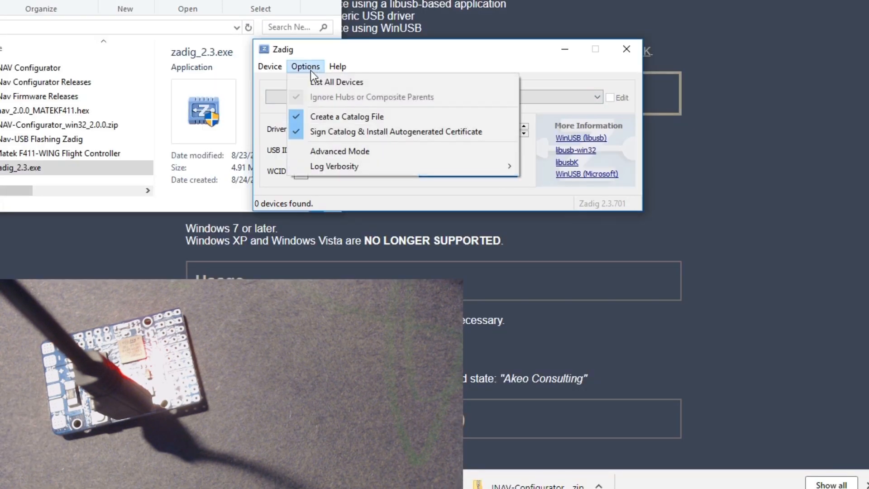
left_click(336, 79)
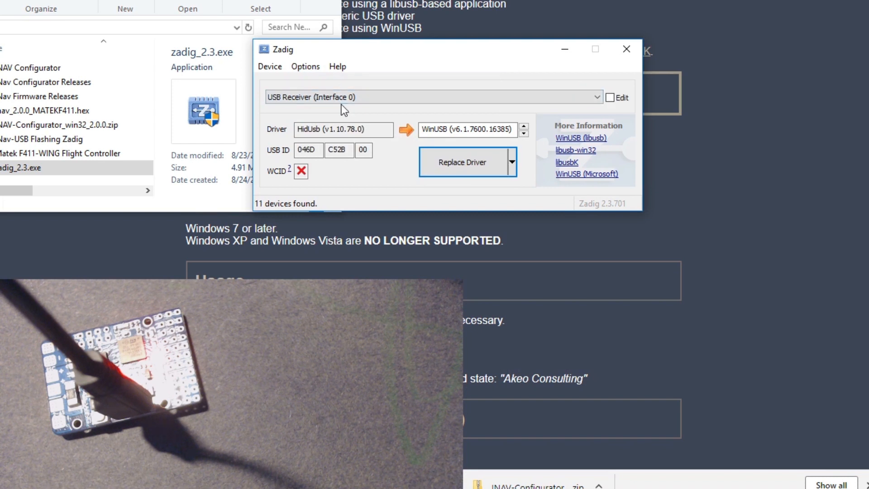
Select the STM32 BOOTLOADER device, reinstall its WinUSB driver, and close Zadig
left_click(597, 96)
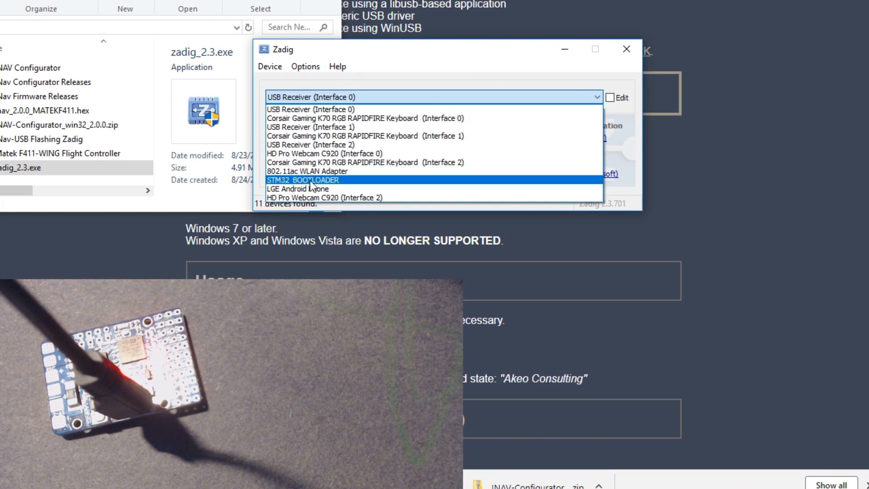
key("Escape")
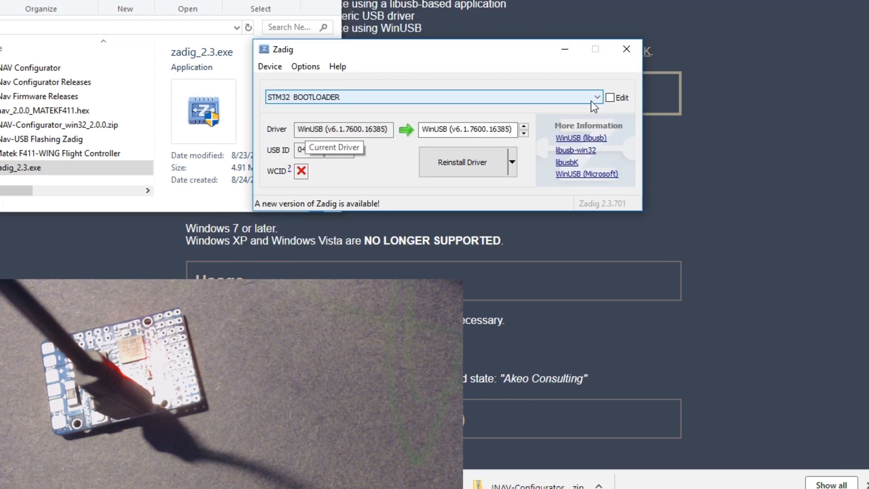
left_click(466, 160)
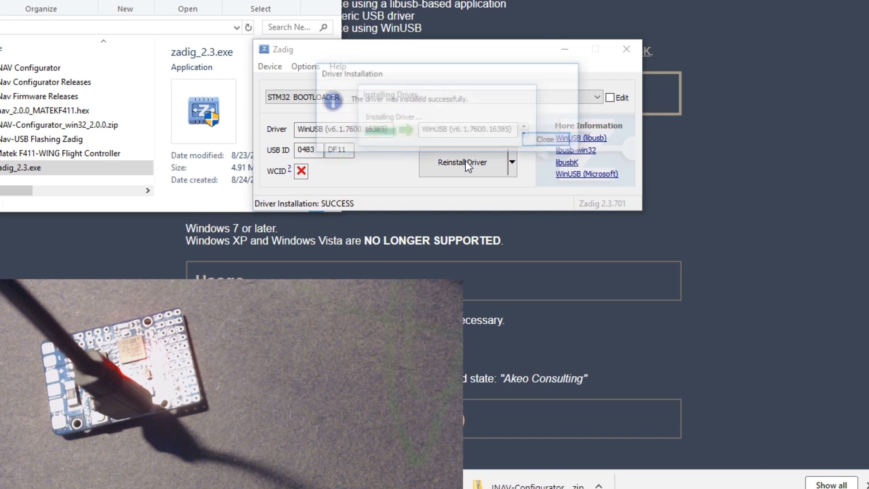
left_click(550, 142)
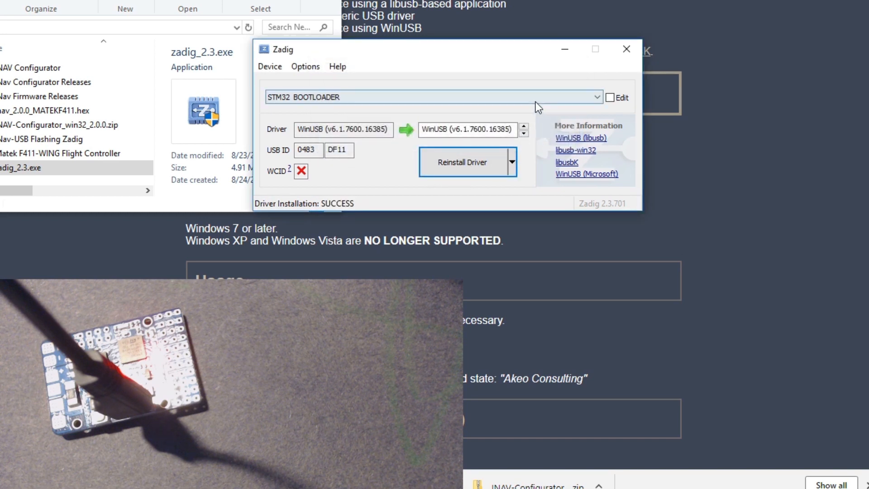
left_click(627, 49)
Switch to INAV Configurator and flash the board with the local firmware inav_2.0.0_MATEKF411.hex from the desktop's New folder
left_click(343, 209)
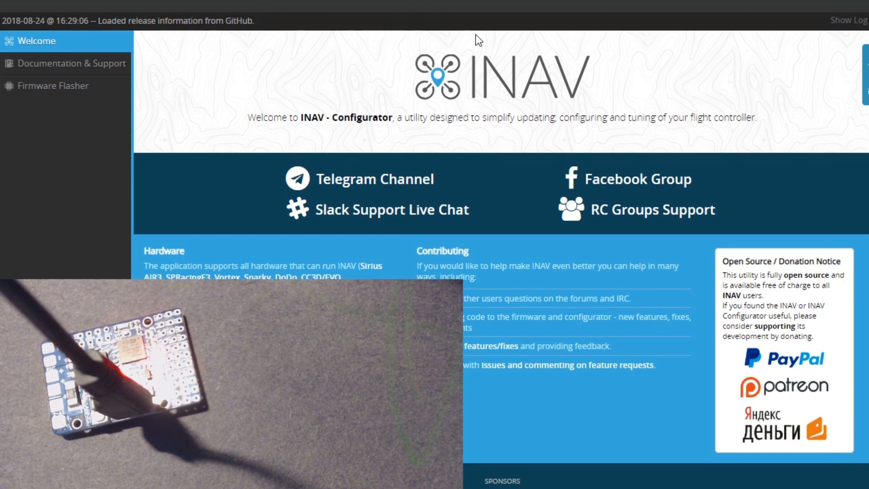
left_click(53, 88)
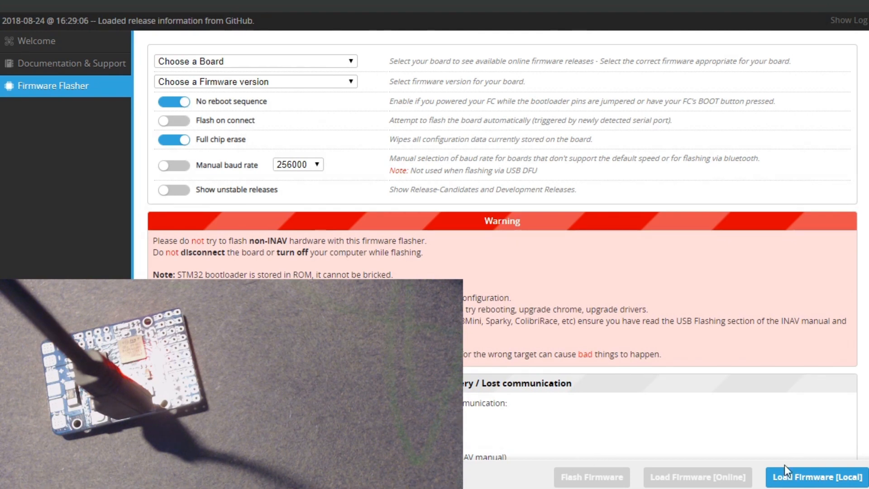
left_click(808, 484)
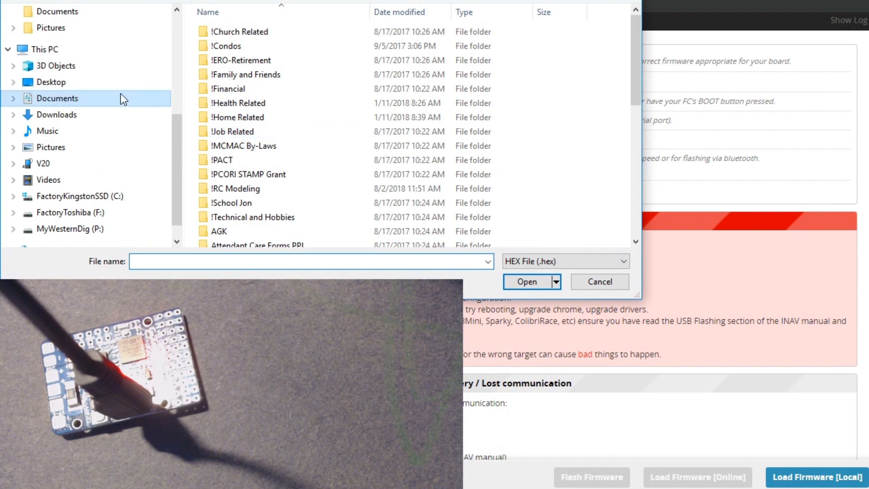
left_click(58, 86)
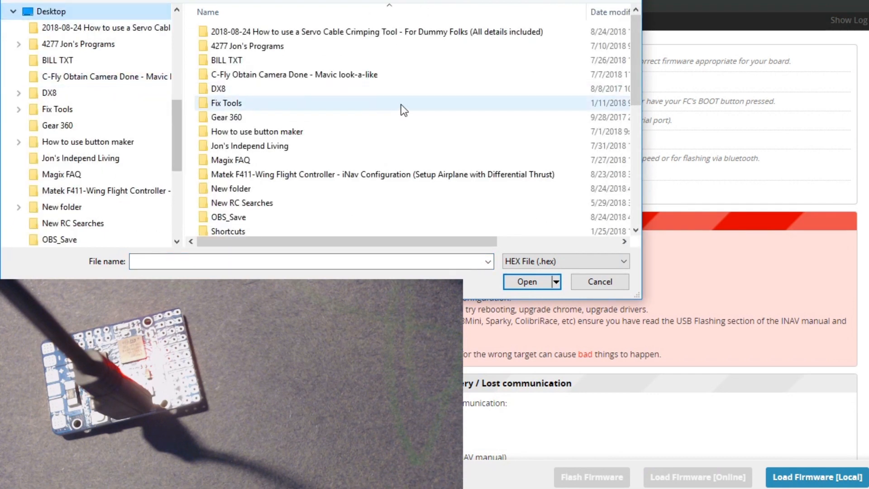
double_click(237, 190)
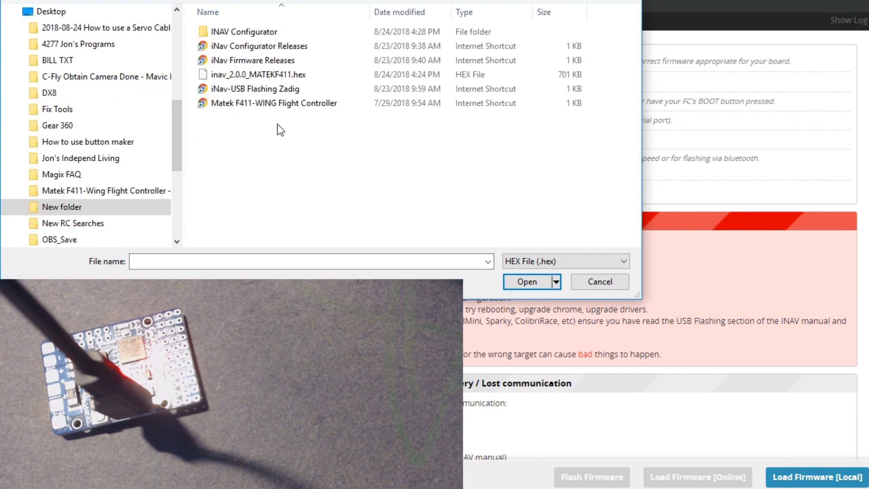
left_click(266, 78)
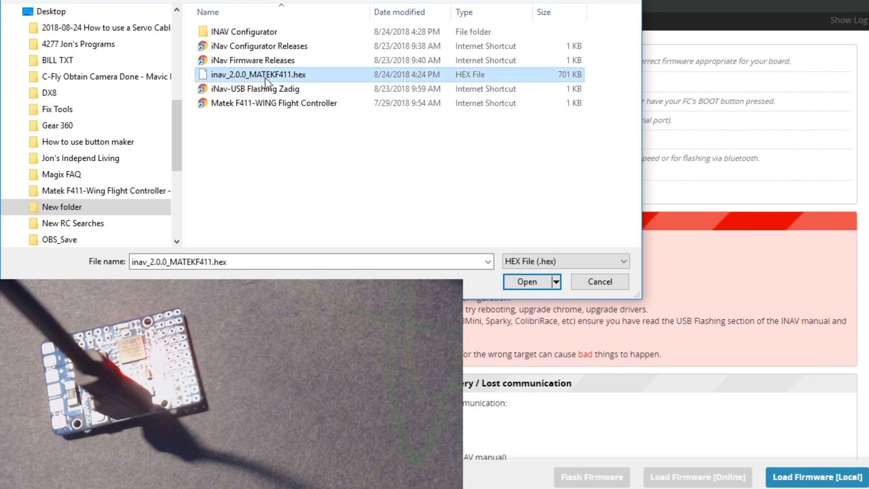
left_click(523, 281)
left_click(582, 482)
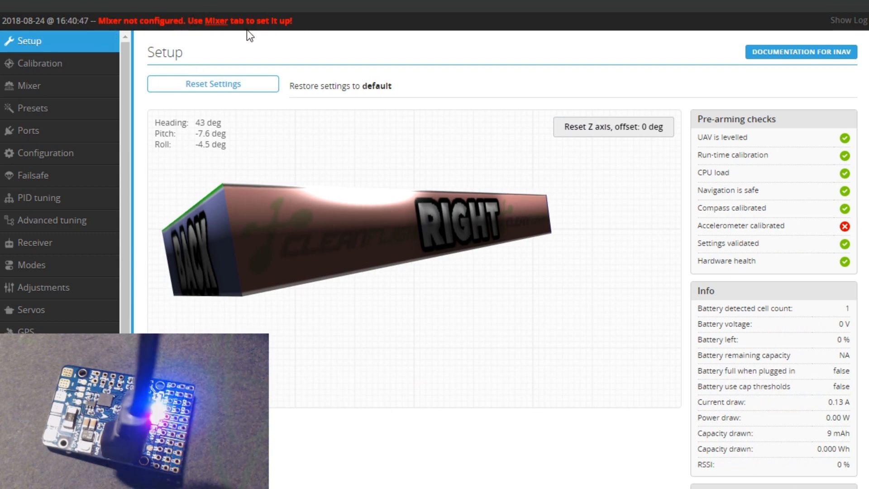
Set the mixer platform type to Airplane, apply the Airplane with differential thrust preset, and save and reboot
left_click(53, 92)
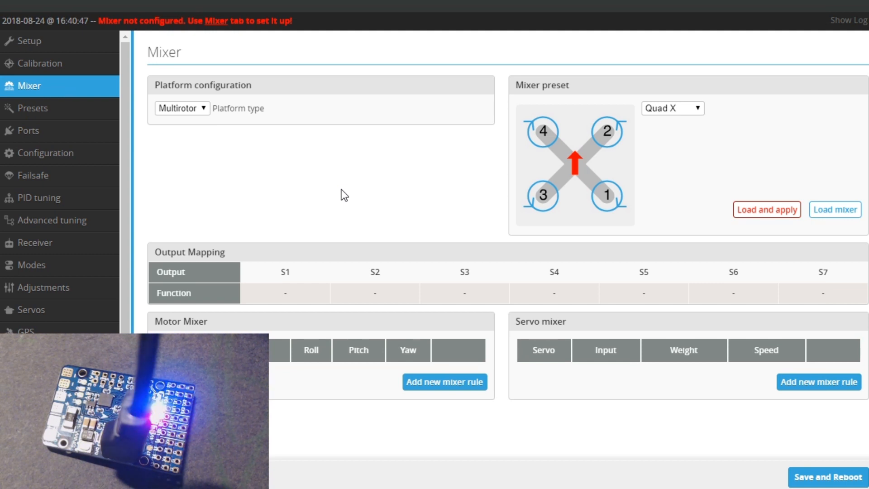
left_click(204, 109)
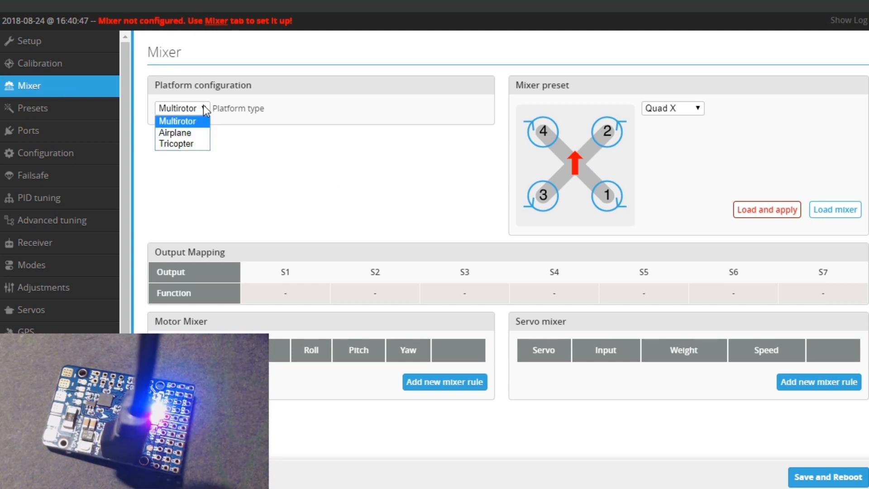
left_click(188, 133)
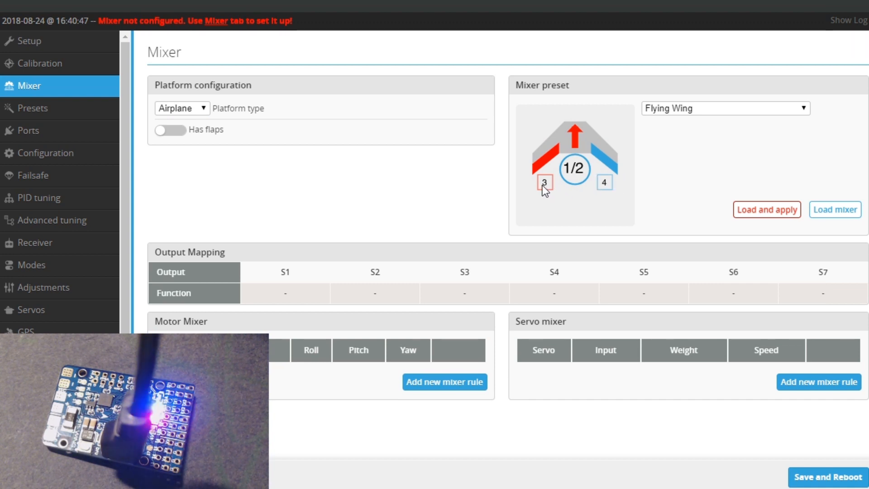
left_click(807, 108)
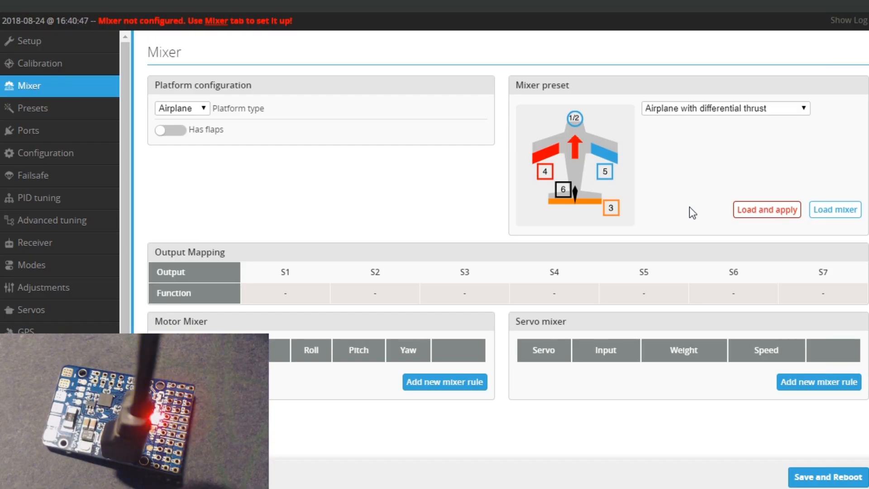
left_click(762, 208)
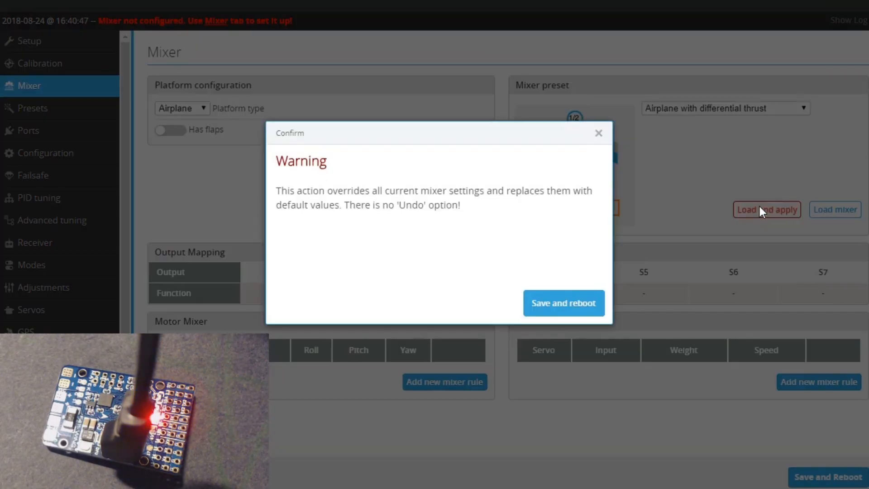
left_click(559, 304)
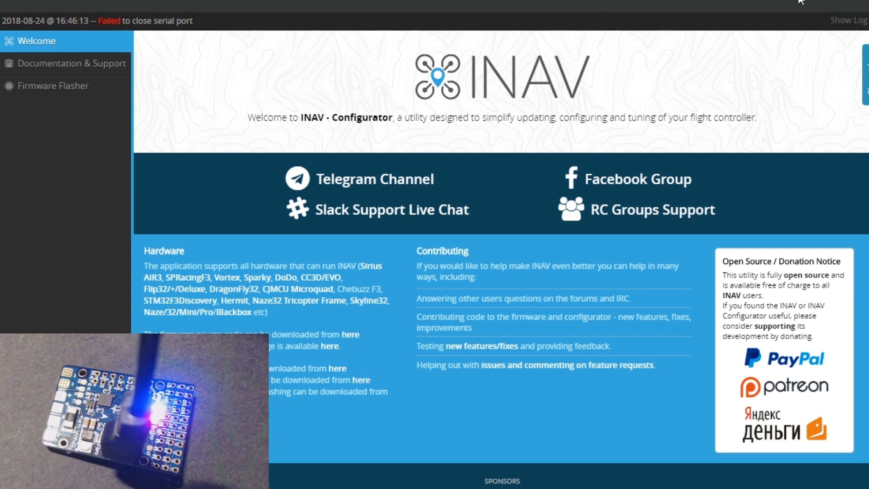
Reconnect to the flight controller, enable motor and servo output in its configuration, and save and reboot
left_click(832, 2)
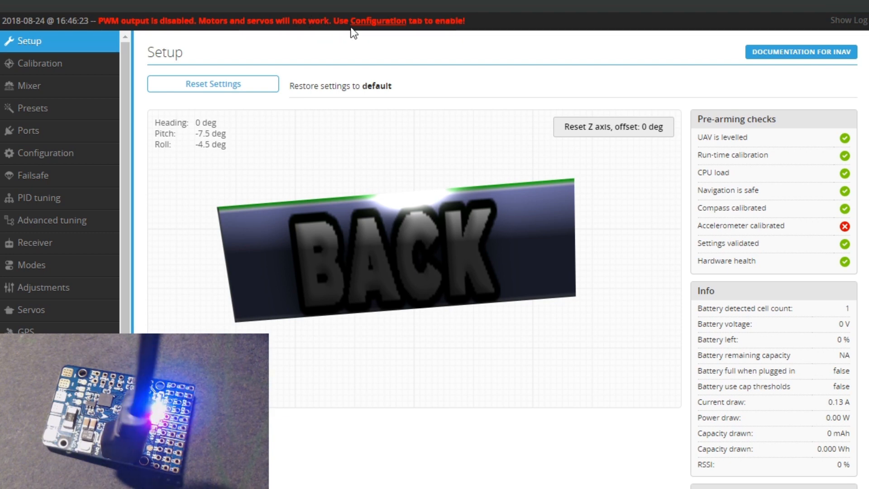
left_click(44, 155)
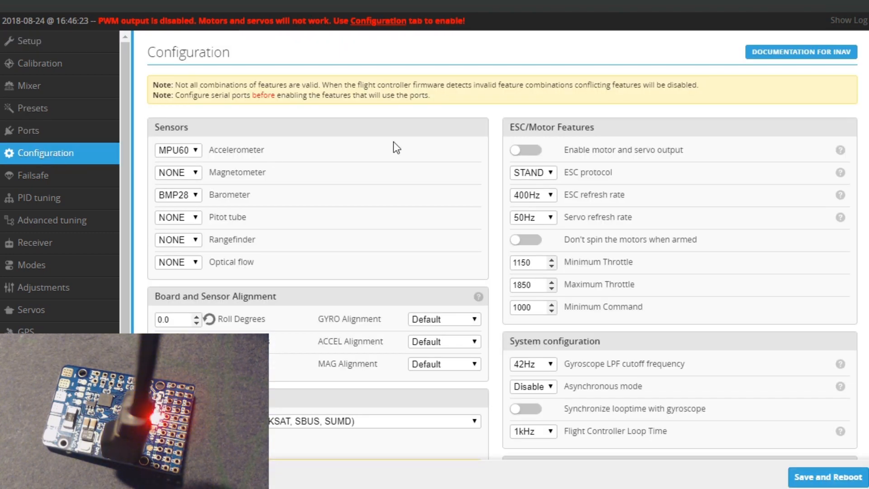
left_click(535, 153)
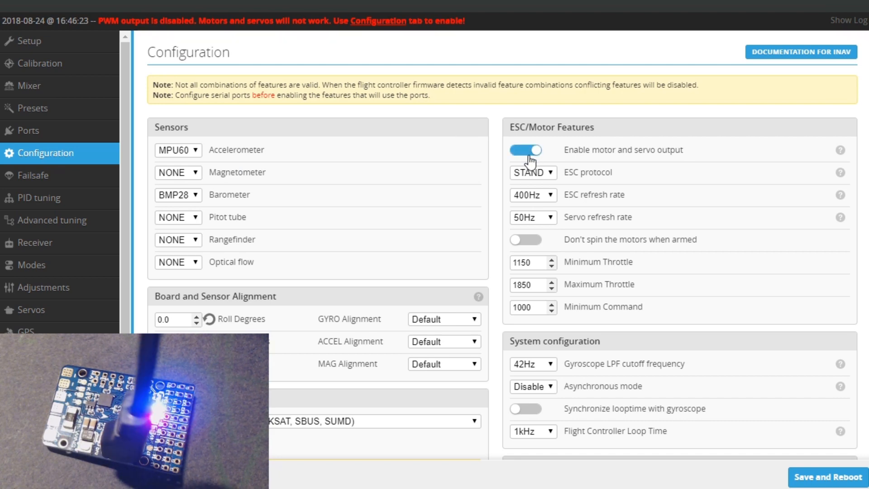
left_click(807, 478)
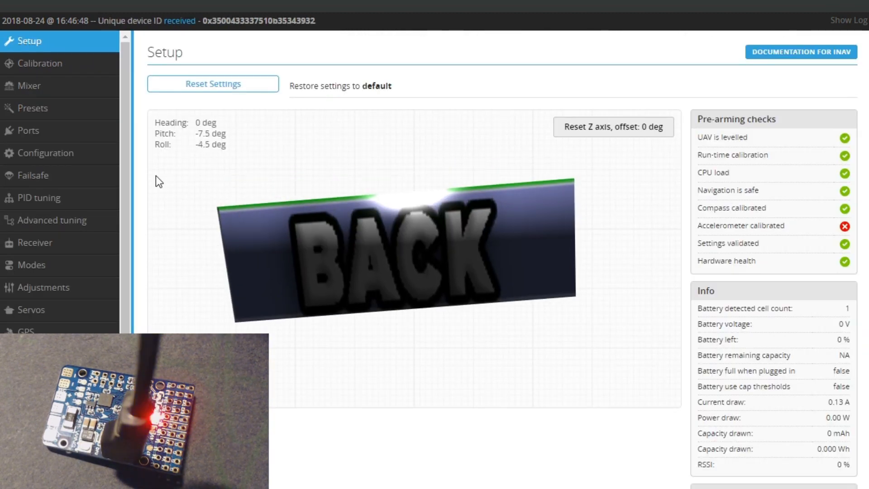
Enable "Don't spin the motors when armed", set the receiver mode to PPM RX input, and save and reboot
left_click(54, 159)
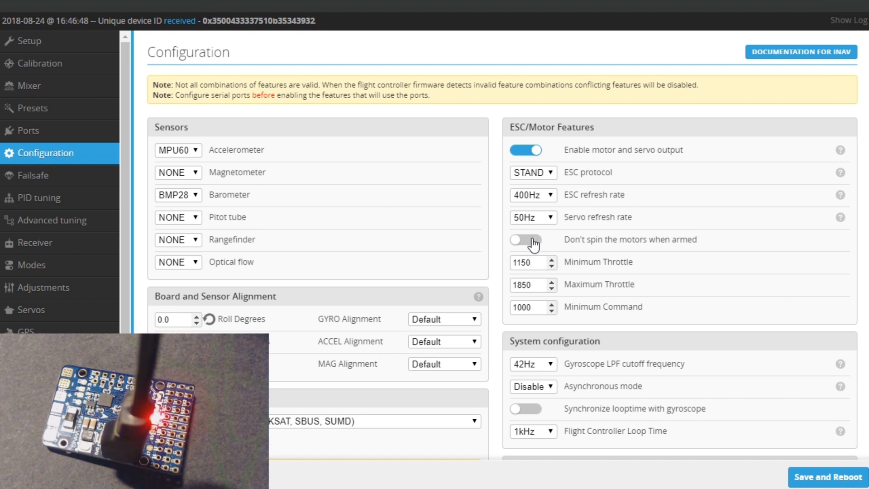
left_click(536, 242)
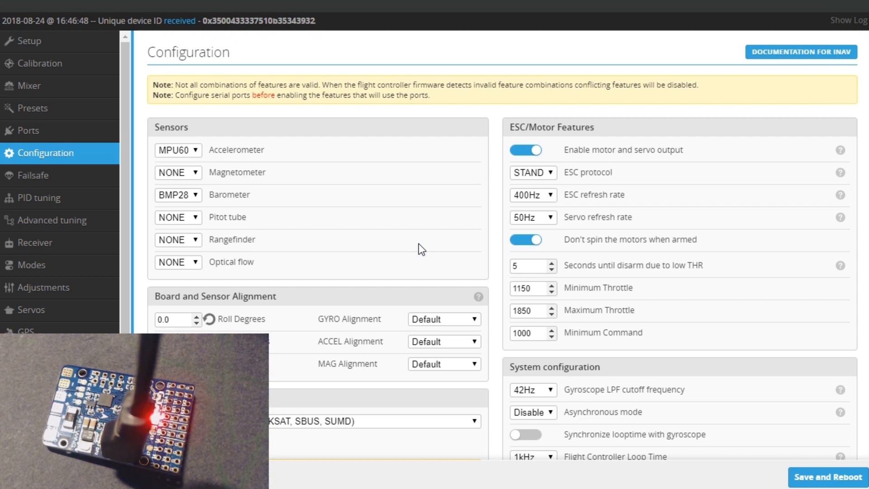
scroll(419, 243, "down", 3)
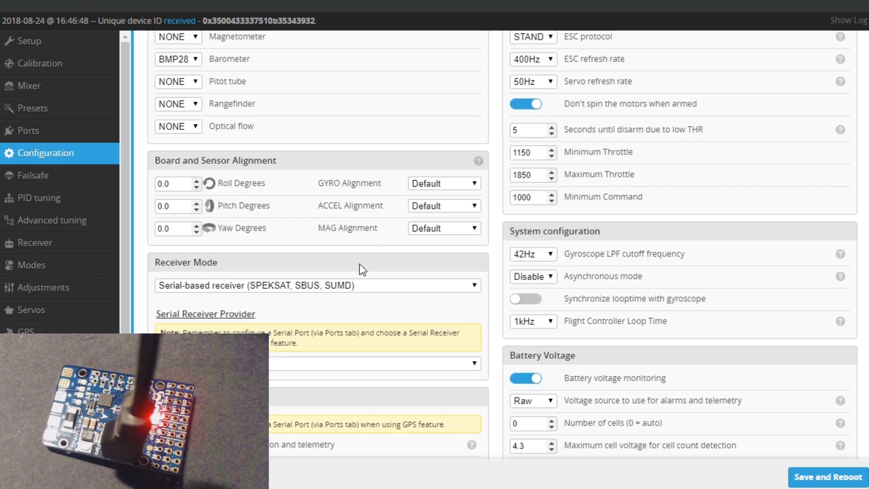
scroll(353, 267, "down", 2)
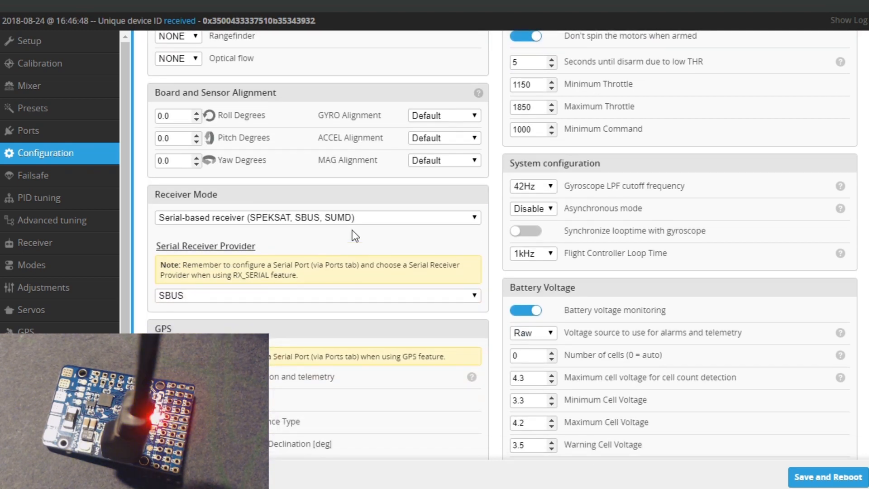
left_click(473, 217)
left_click(195, 241)
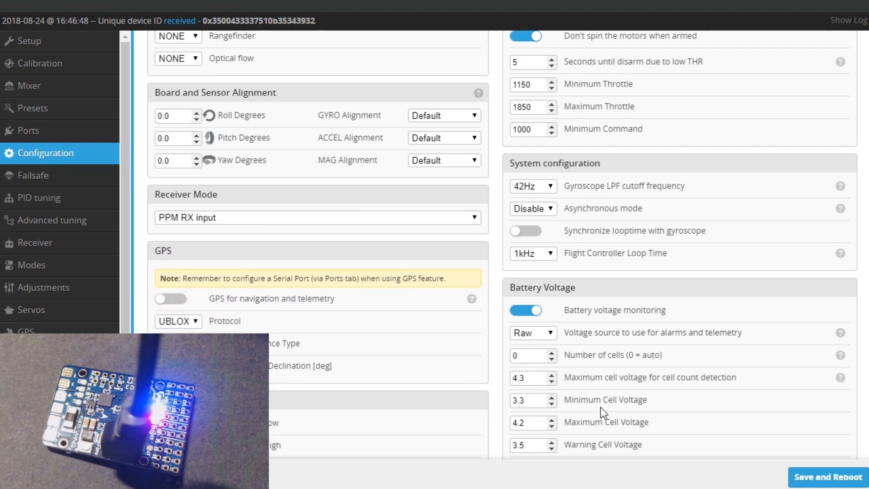
left_click(813, 481)
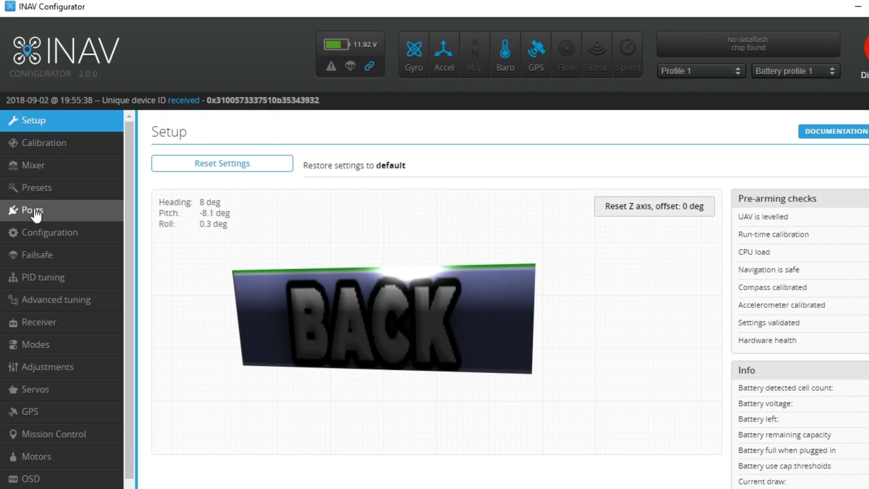
left_click(35, 211)
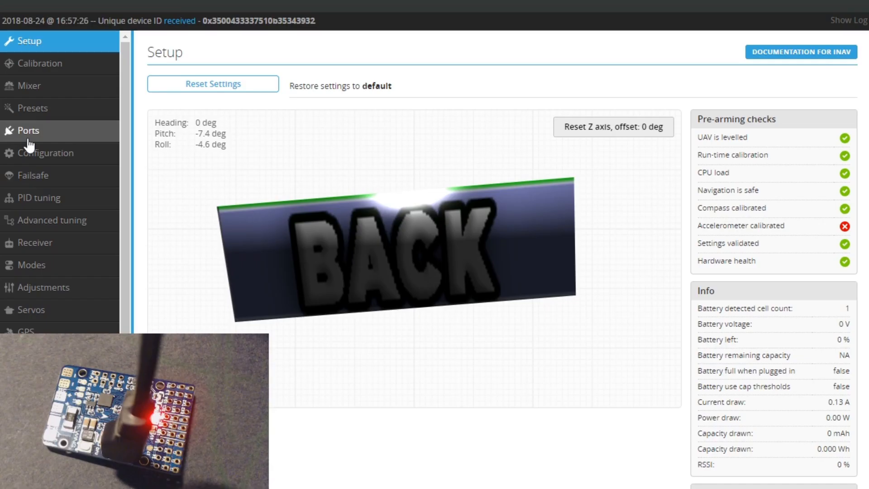
left_click(35, 152)
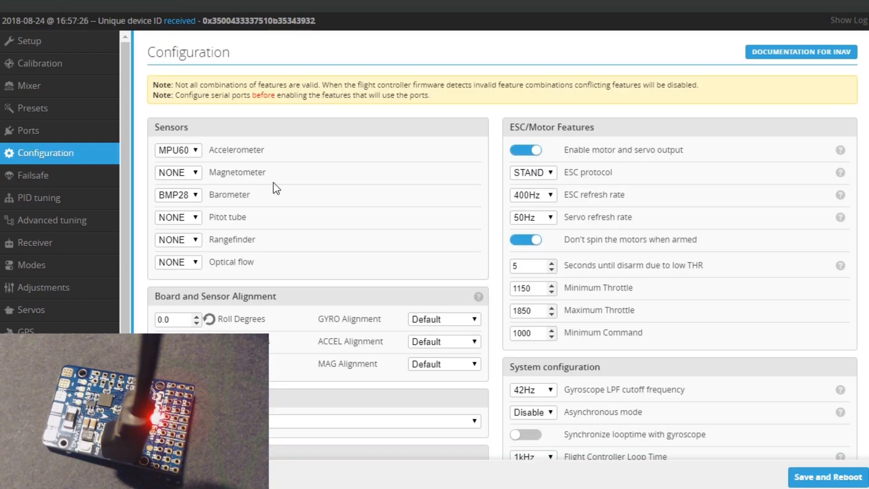
scroll(274, 188, "down", 5)
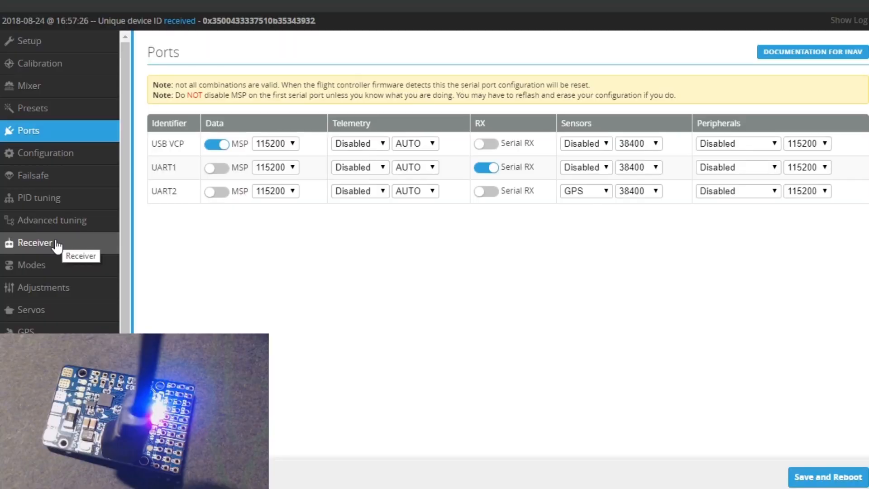
Set the receiver channel map to JR / Spektrum / Graupner and the RSSI channel to CH8, and refresh the receiver data
left_click(55, 240)
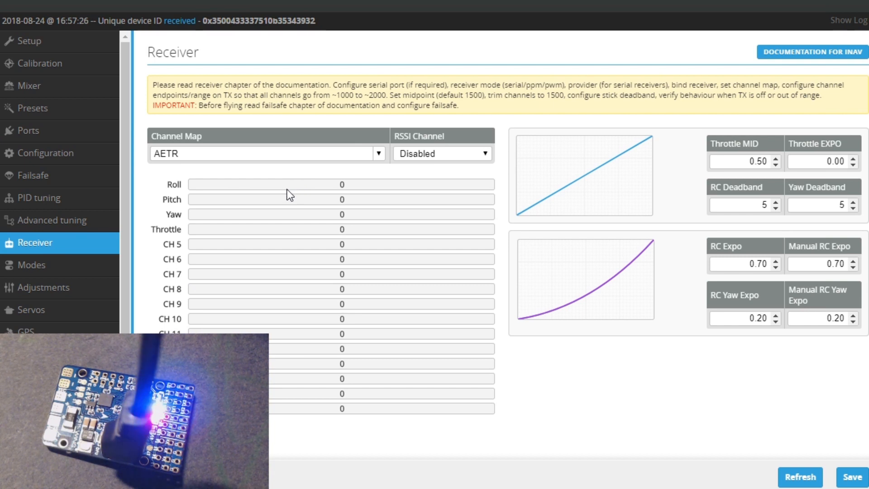
left_click(379, 154)
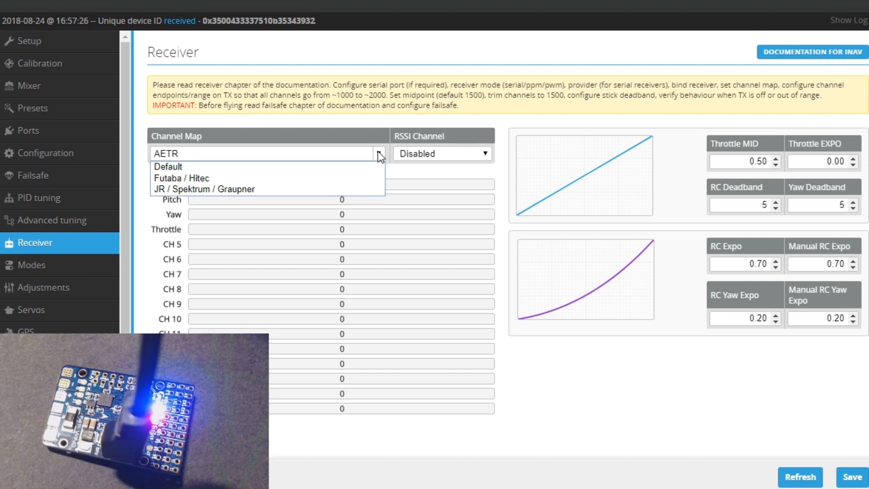
left_click(227, 189)
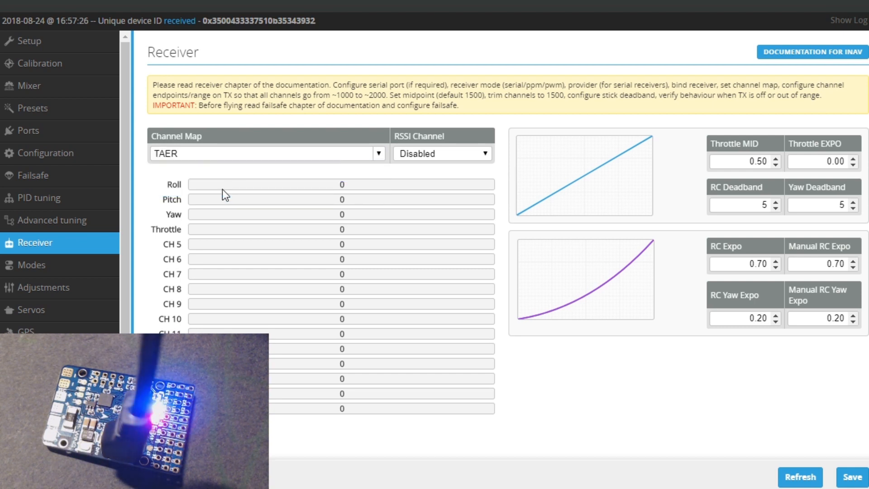
left_click(484, 153)
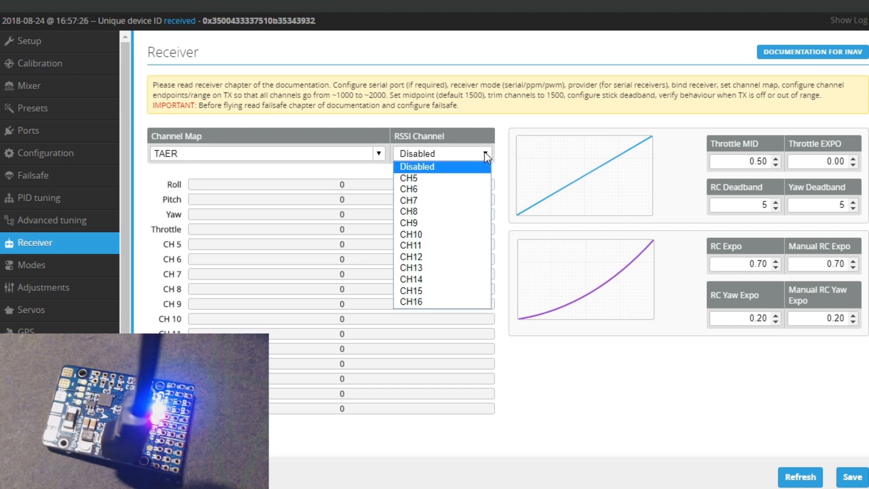
left_click(401, 213)
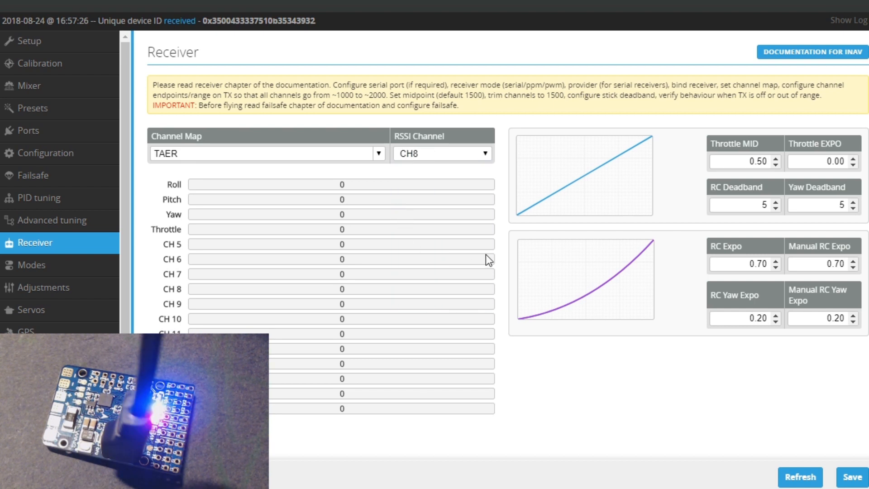
left_click(799, 477)
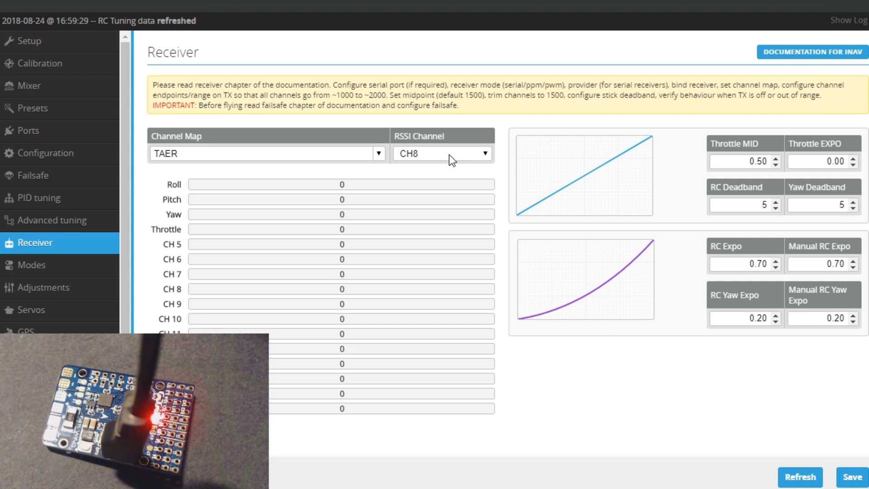
Set the failsafe procedure to RTH
left_click(41, 176)
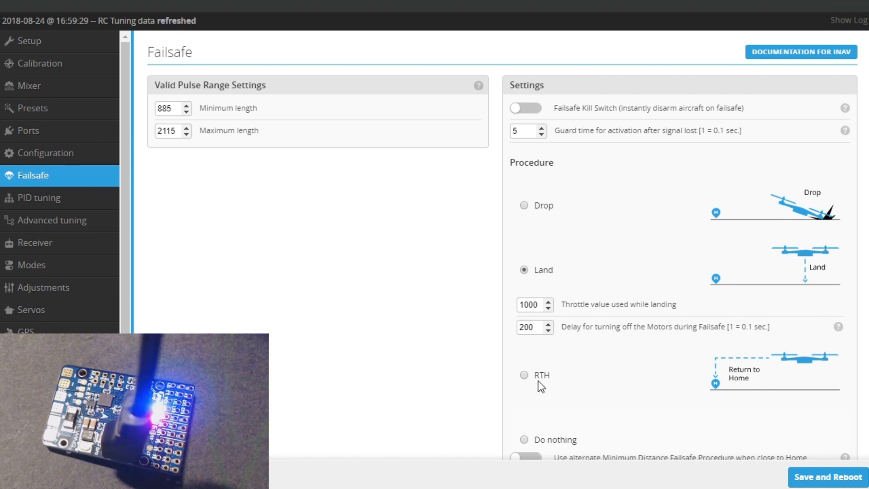
left_click(524, 376)
scroll(610, 362, "down", 1)
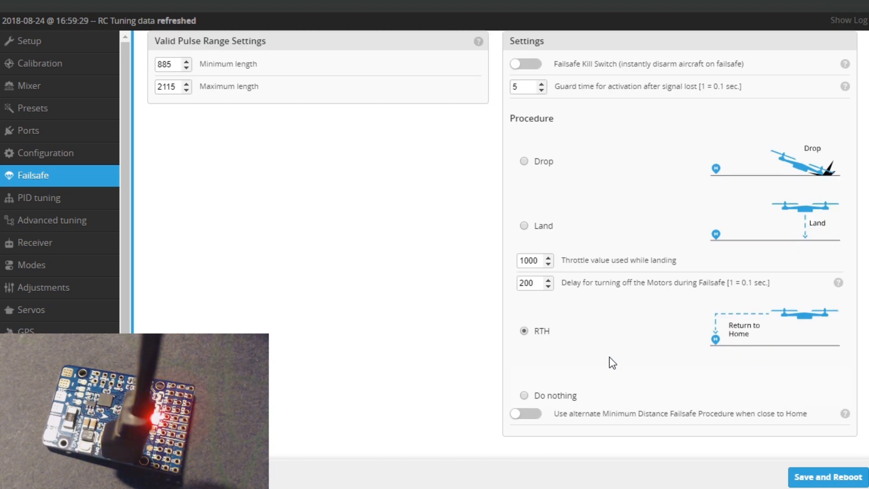